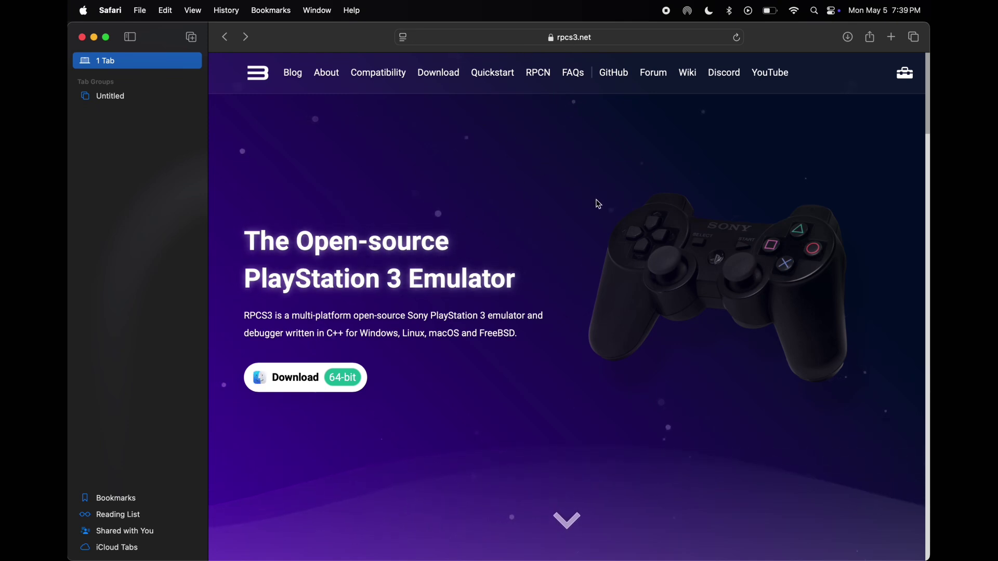
# Download the macOS arm64 package of RPCS3 from the site's download page, allowing downloads from rpcs3.net
pyautogui.click(436, 81)
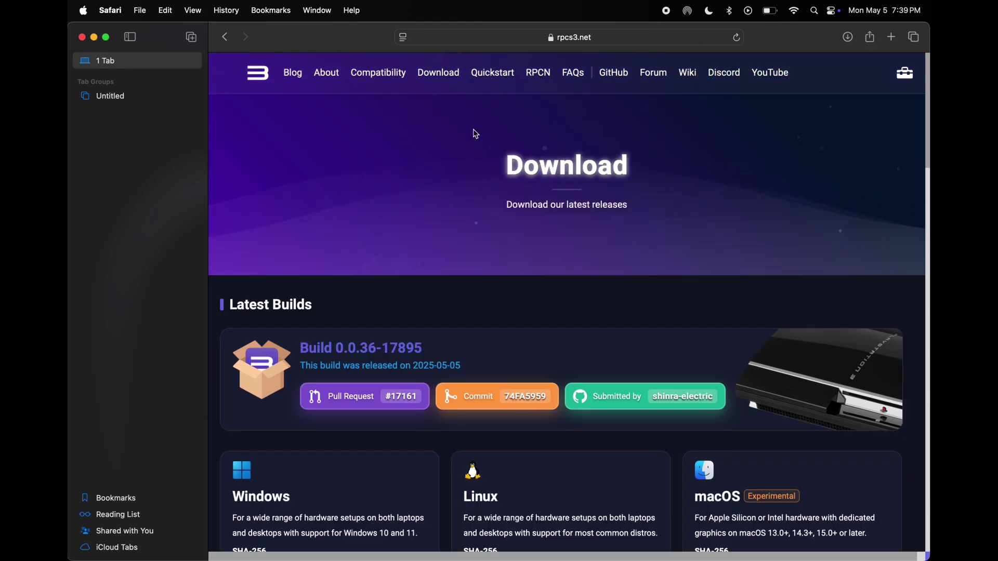
pyautogui.scroll(-5, 475, 135)
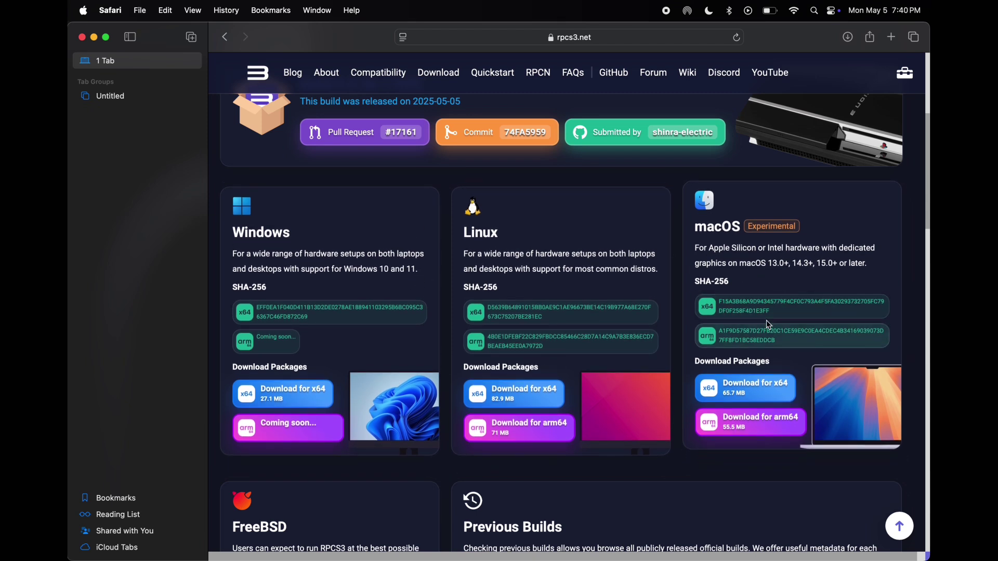
pyautogui.click(754, 425)
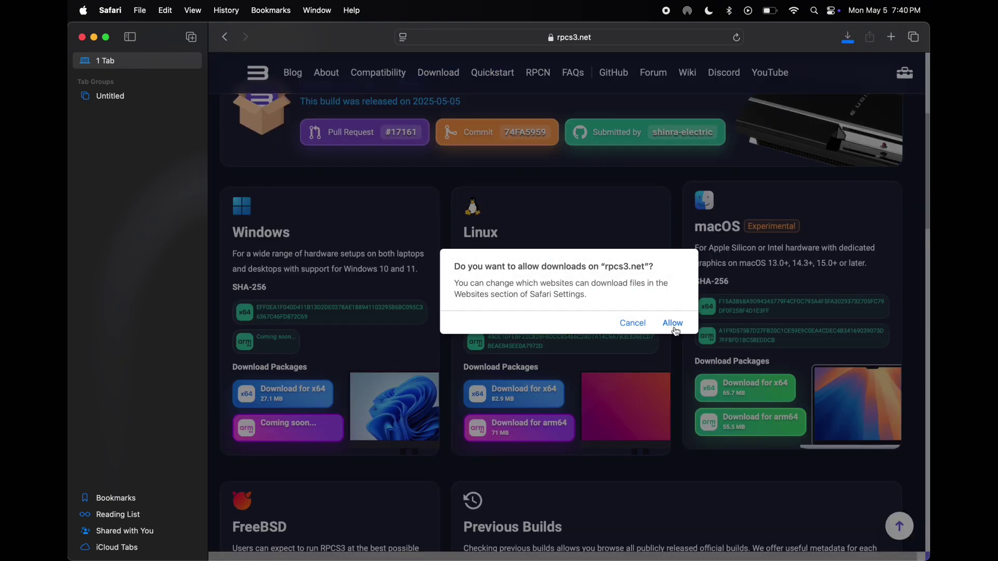
pyautogui.click(673, 323)
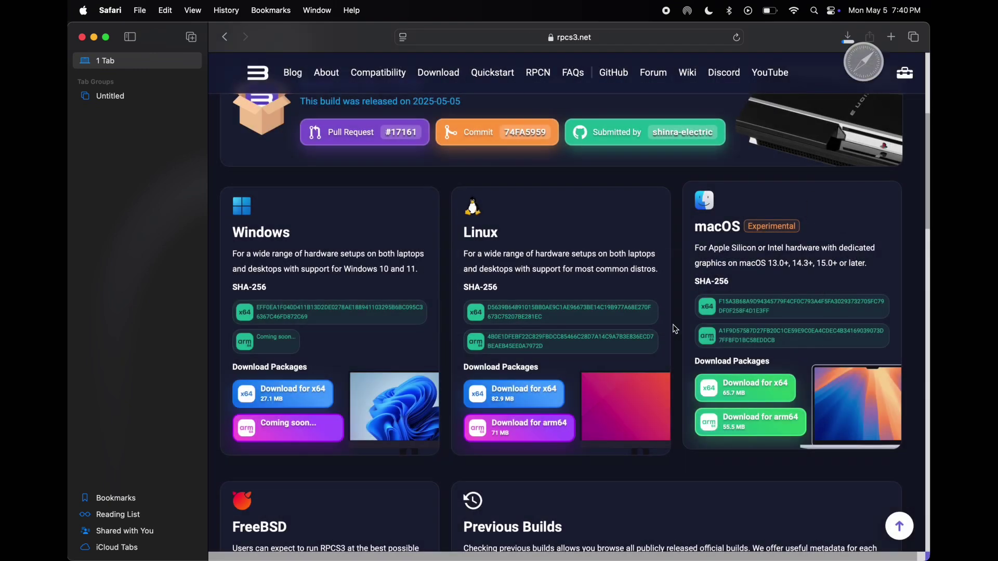
# Reveal the downloaded RPCS3 archive in the Downloads folder, hide the other windows and extract the .7z file
pyautogui.click(848, 39)
pyautogui.click(908, 95)
pyautogui.press('super+alt+h')
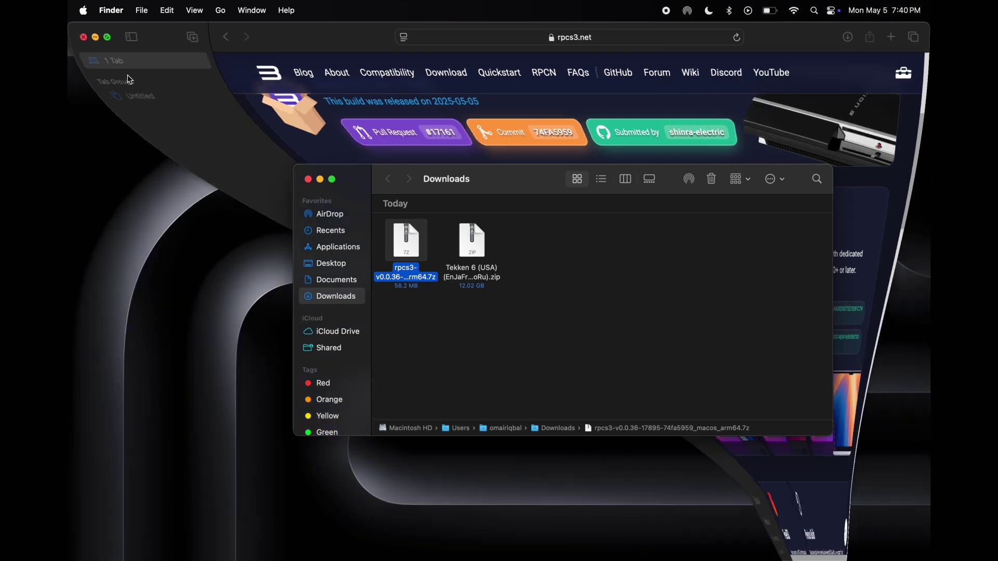
pyautogui.click(455, 326)
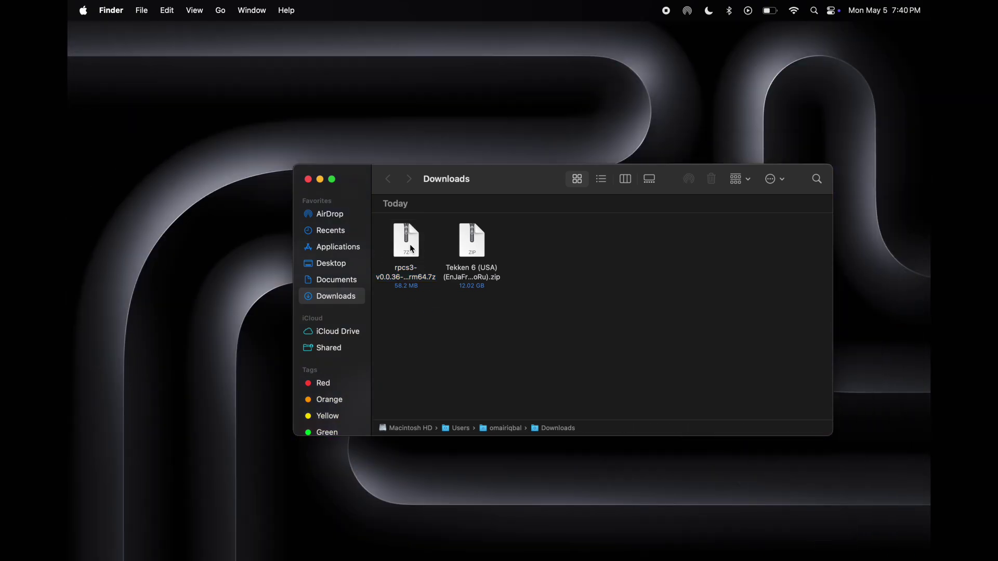
pyautogui.rightClick(412, 248)
pyautogui.click(469, 251)
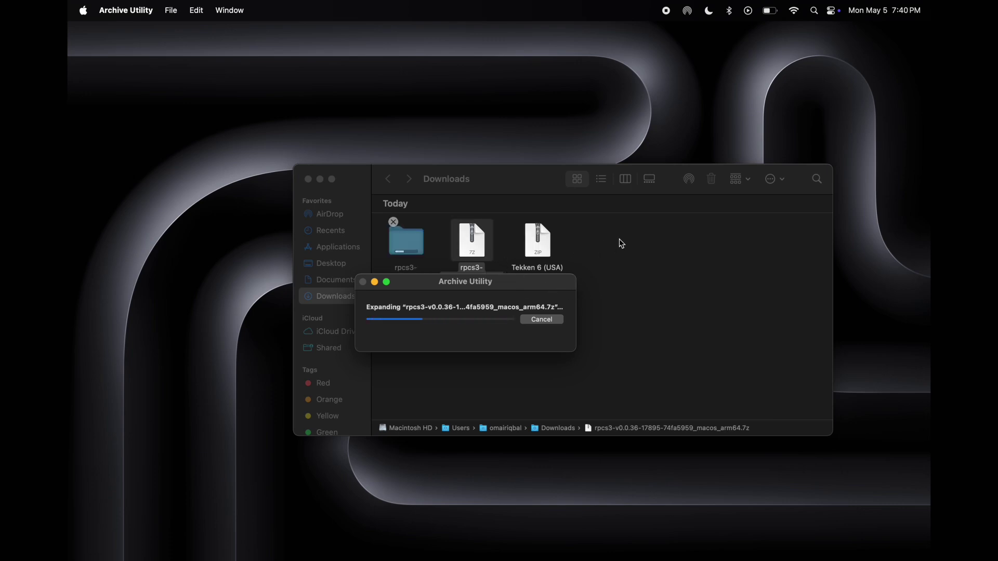
# Move the RPCS3 app from the extracted folder to Applications and locate it there
pyautogui.click(414, 282)
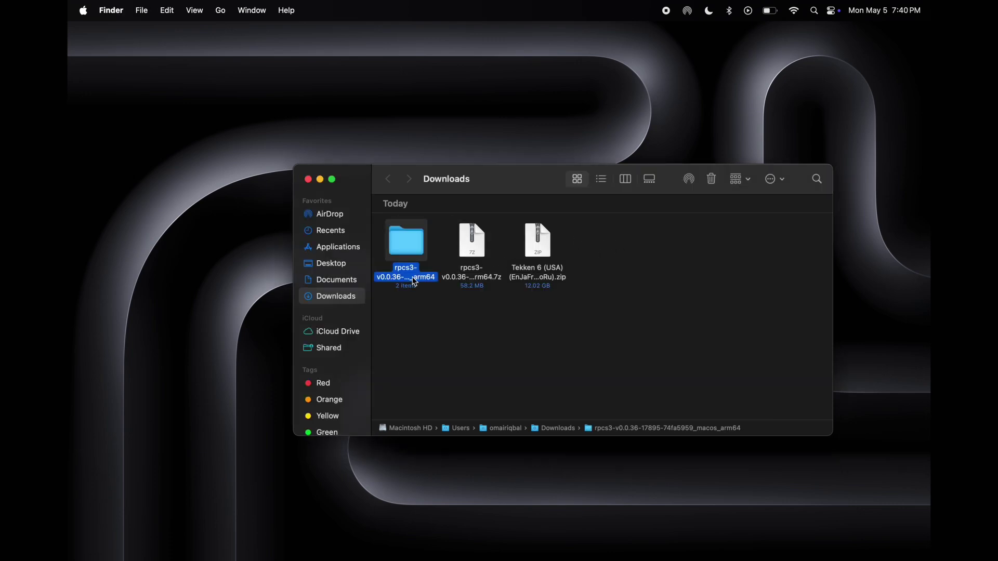
pyautogui.doubleClick(401, 250)
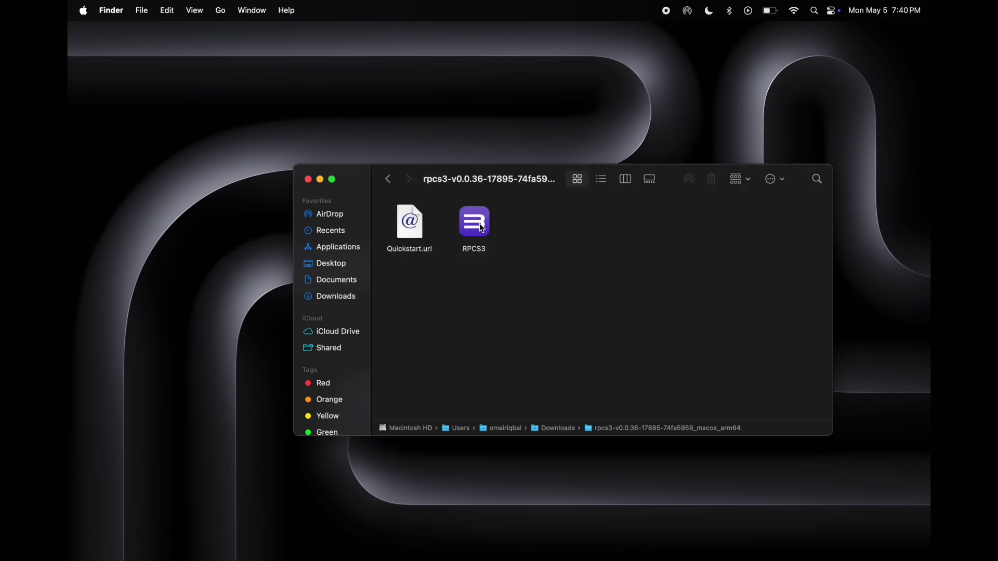
pyautogui.moveTo(482, 229); pyautogui.dragTo(339, 250)
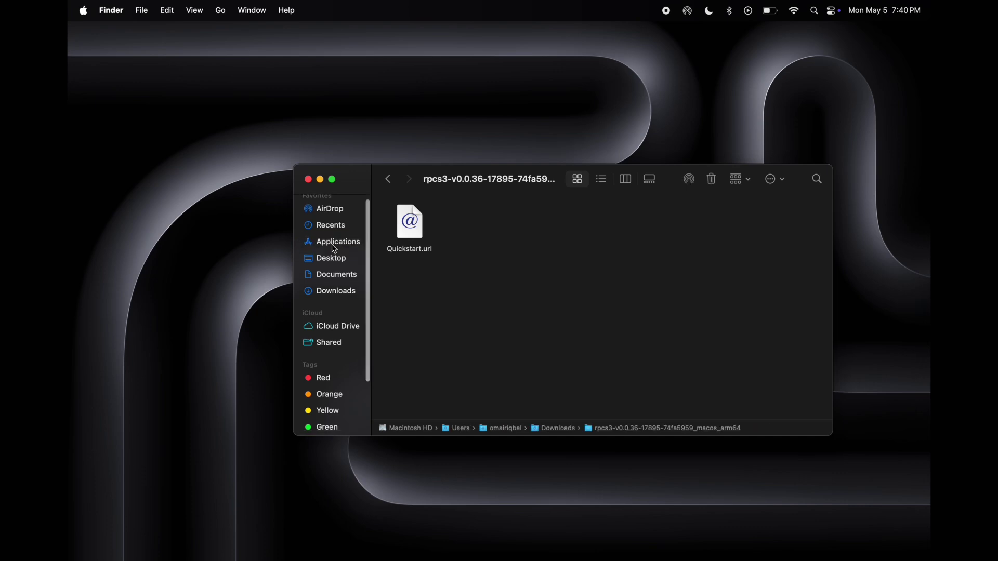
pyautogui.click(338, 242)
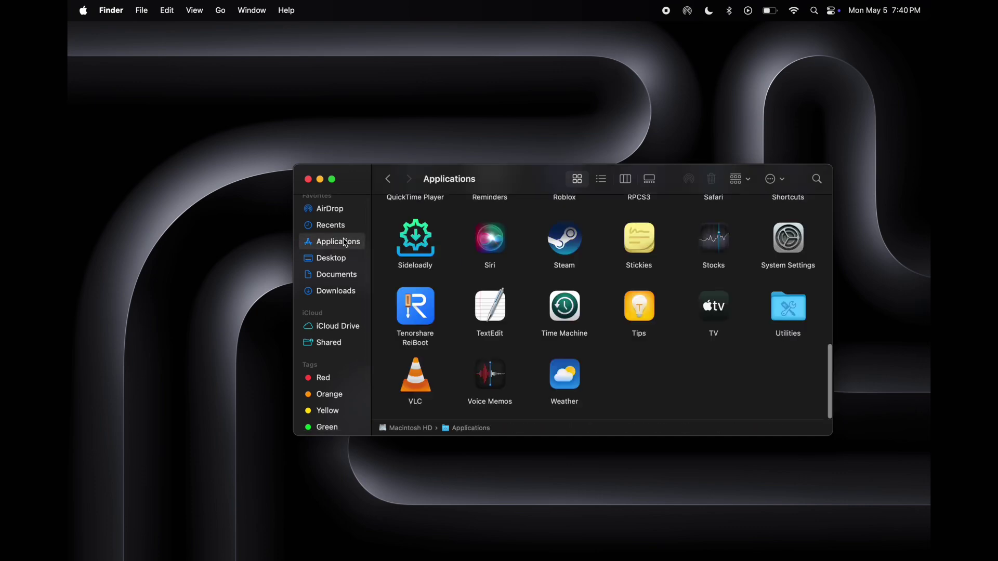
pyautogui.scroll(5, 603, 264)
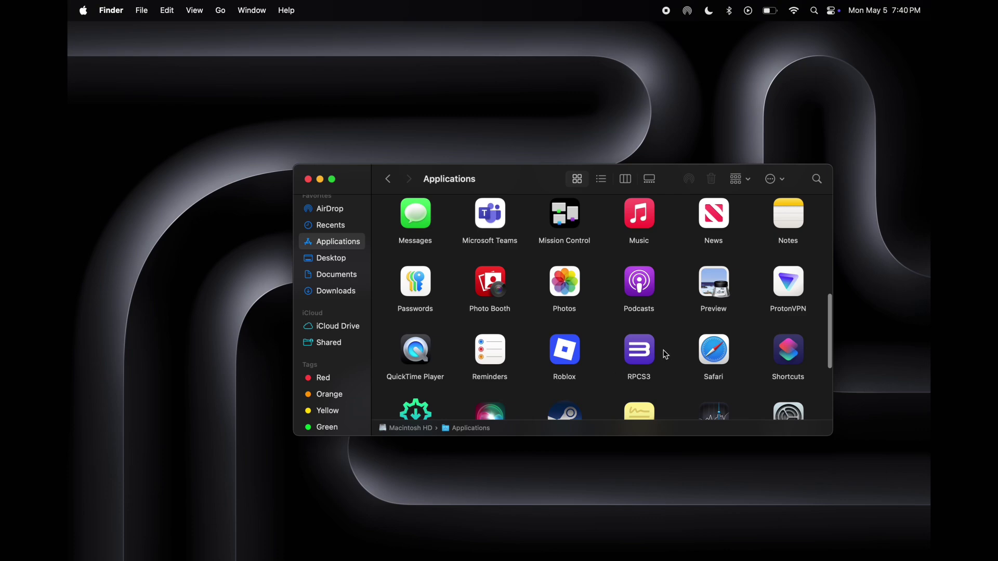
pyautogui.hotkey('ctrl', 'Left')
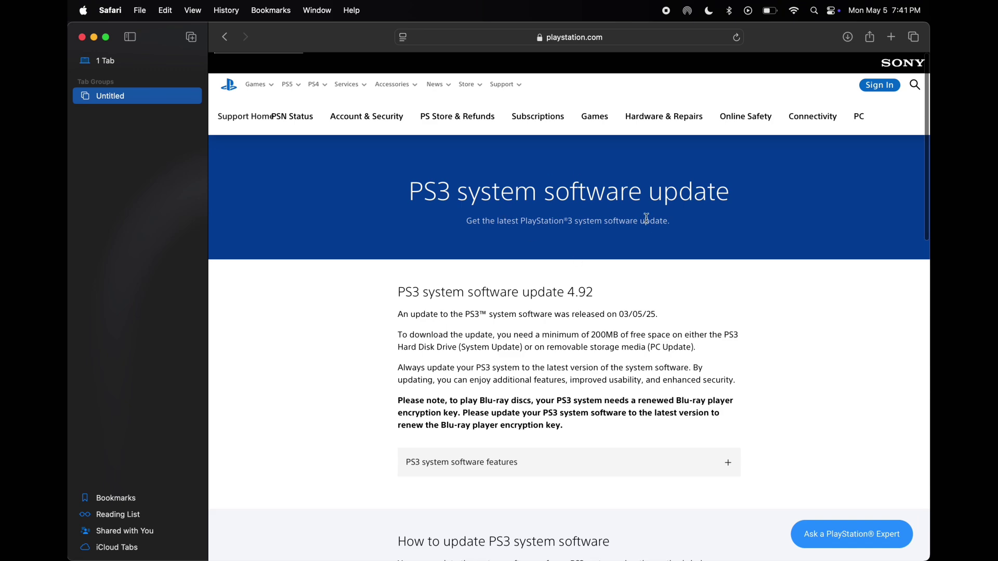
pyautogui.scroll(-10, 536, 167)
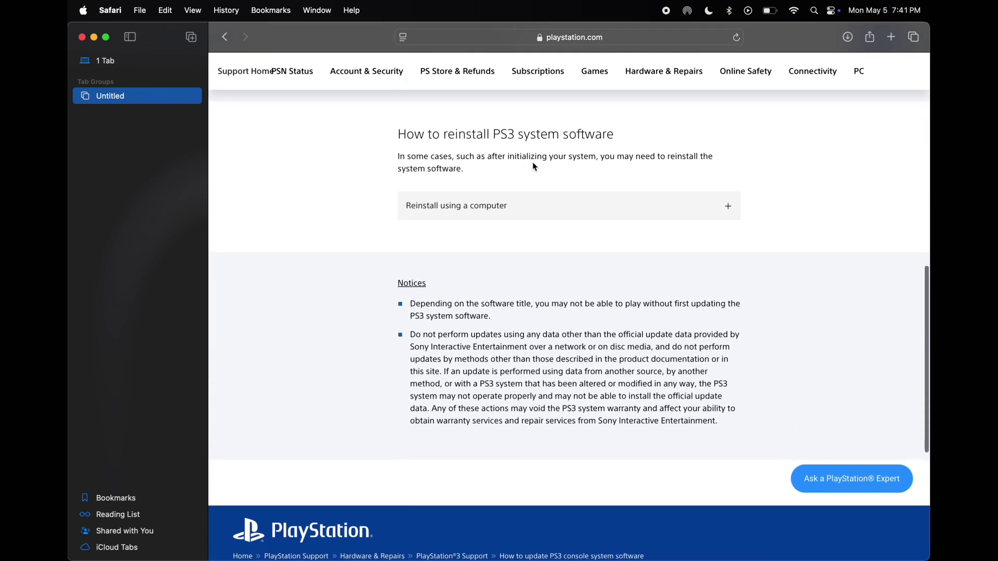
pyautogui.click(470, 213)
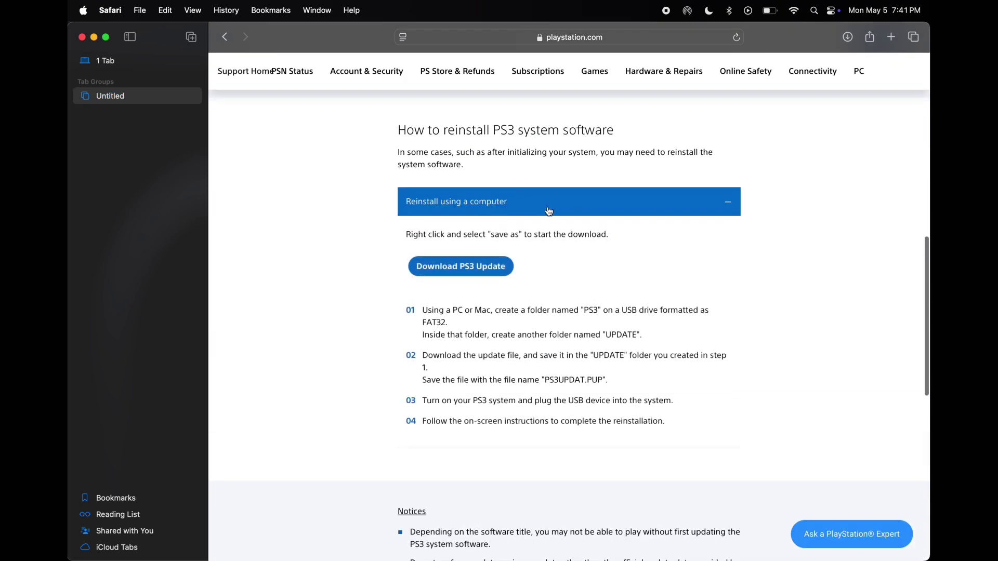
pyautogui.click(475, 273)
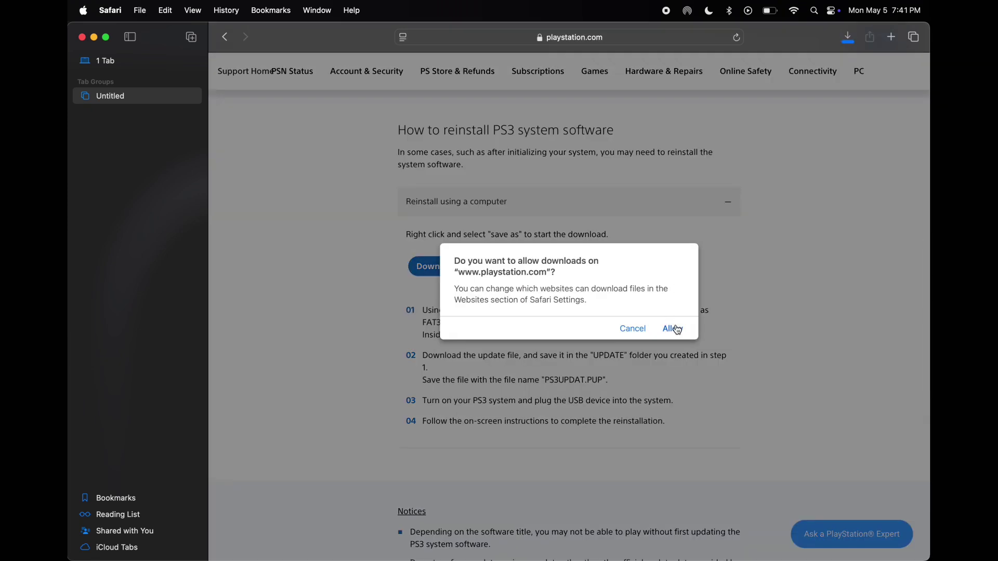
pyautogui.click(672, 329)
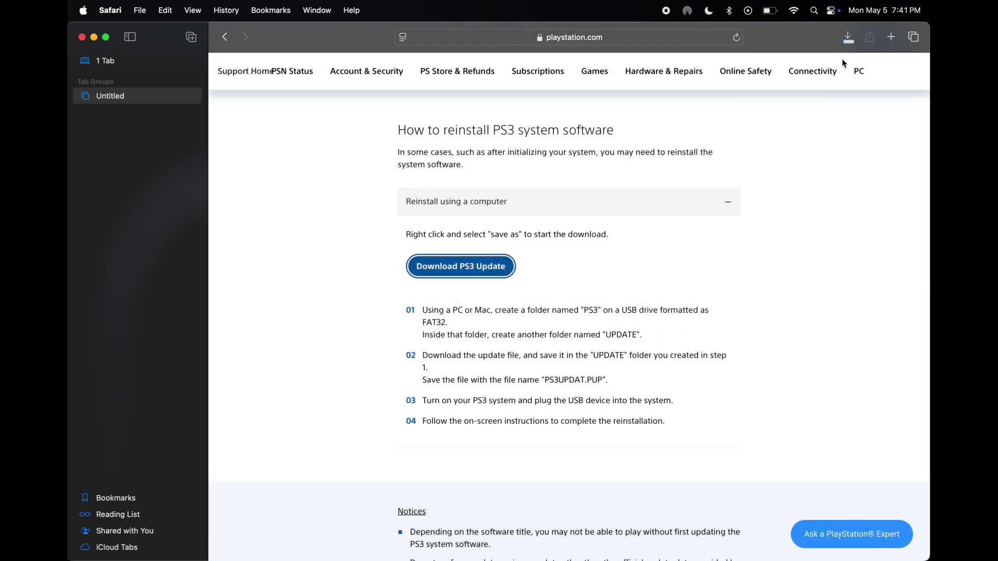
pyautogui.click(848, 37)
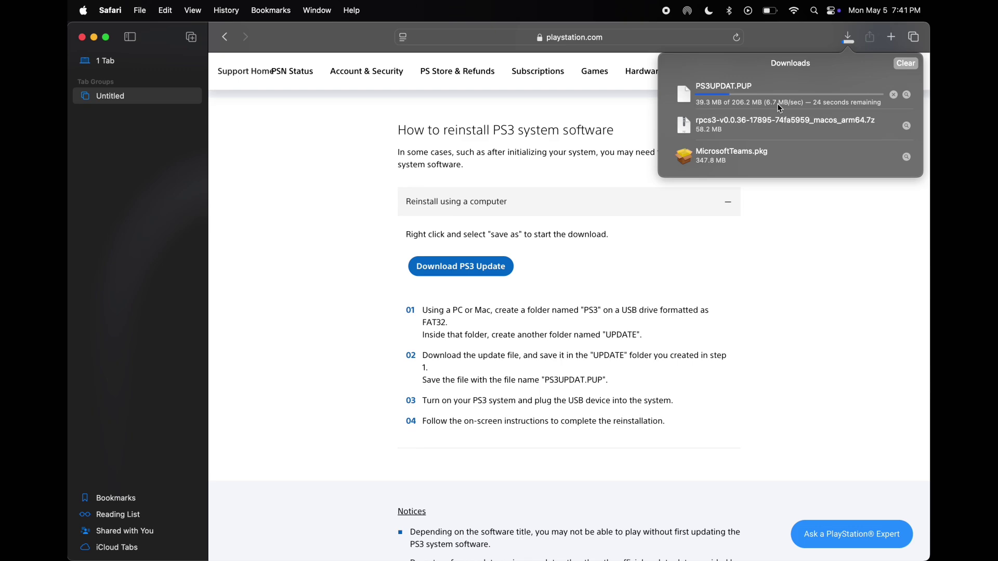
# Return to the Applications folder in Finder, try to open RPCS3 and dismiss the security warning without trashing the app
pyautogui.hotkey('ctrl', 'Left')
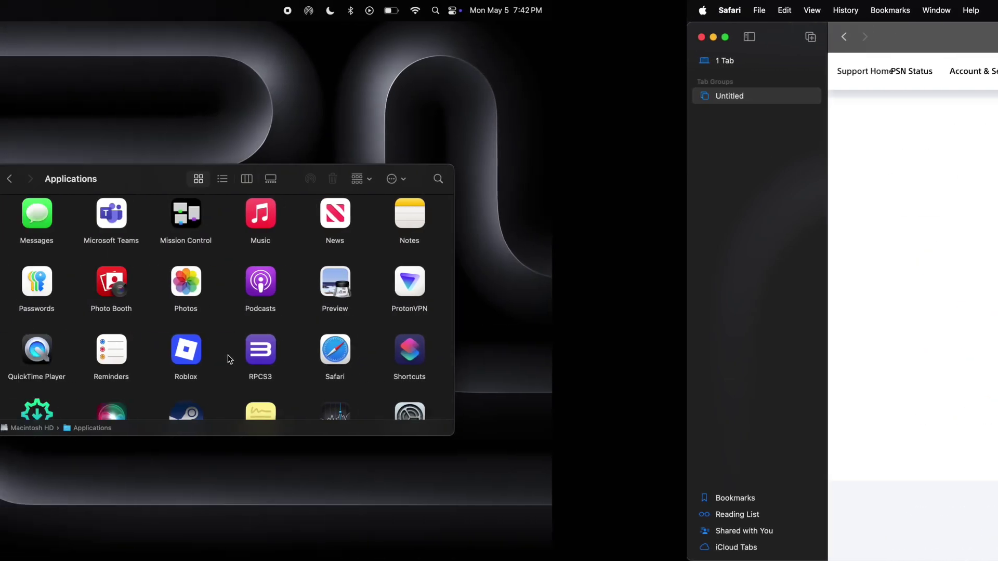
pyautogui.scroll(5, 591, 352)
pyautogui.scroll(-5, 584, 332)
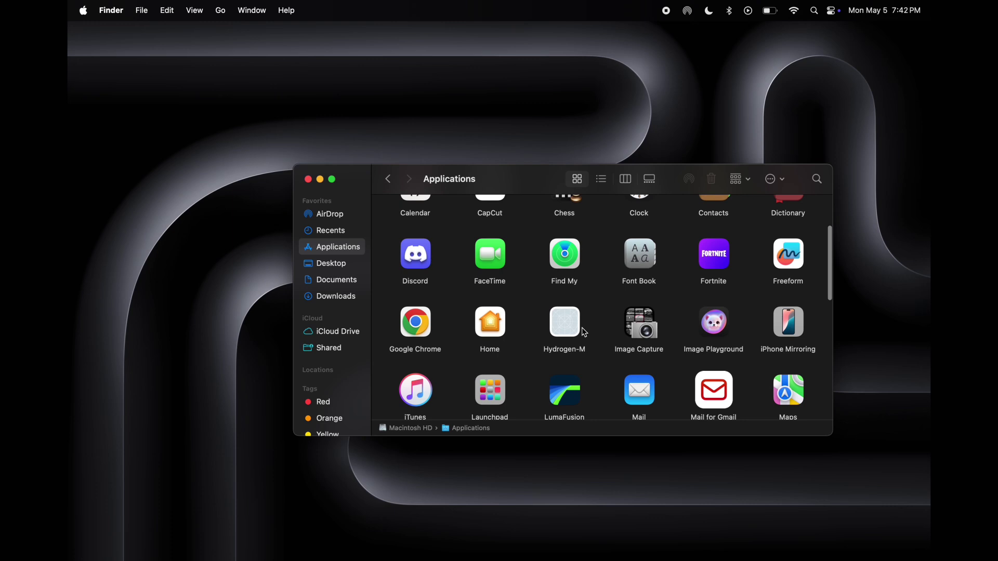
pyautogui.scroll(-2, 584, 332)
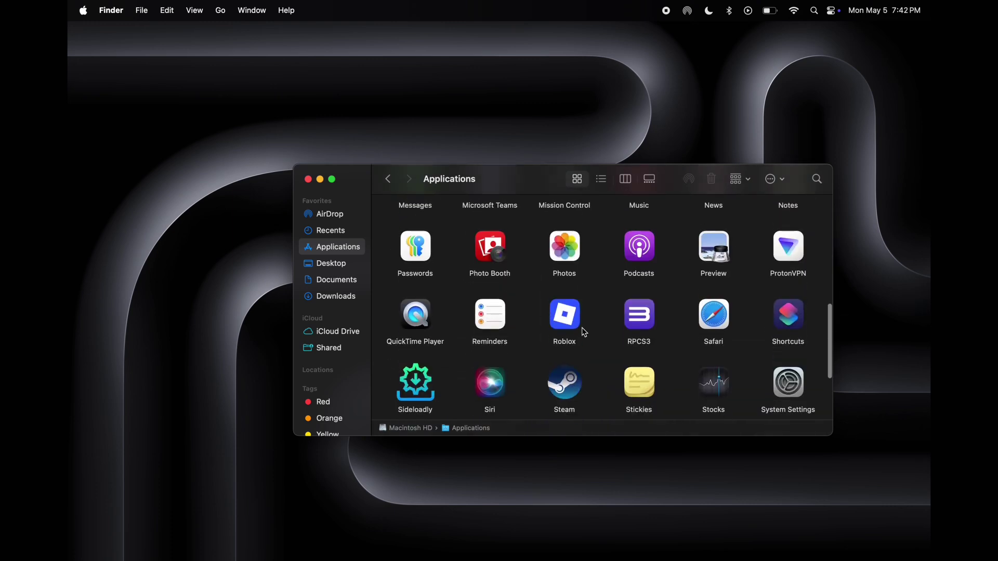
pyautogui.rightClick(659, 308)
pyautogui.click(665, 310)
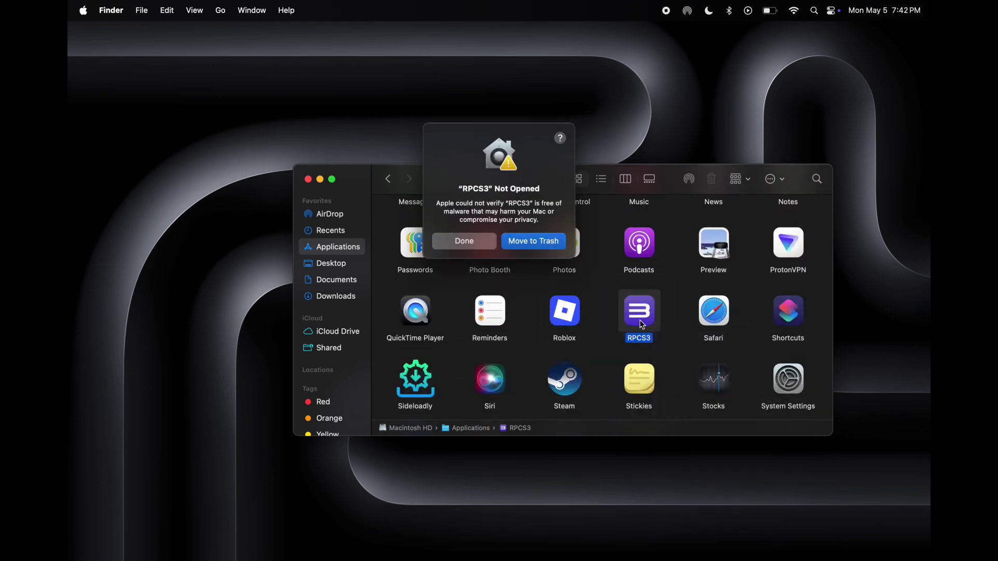
pyautogui.click(461, 243)
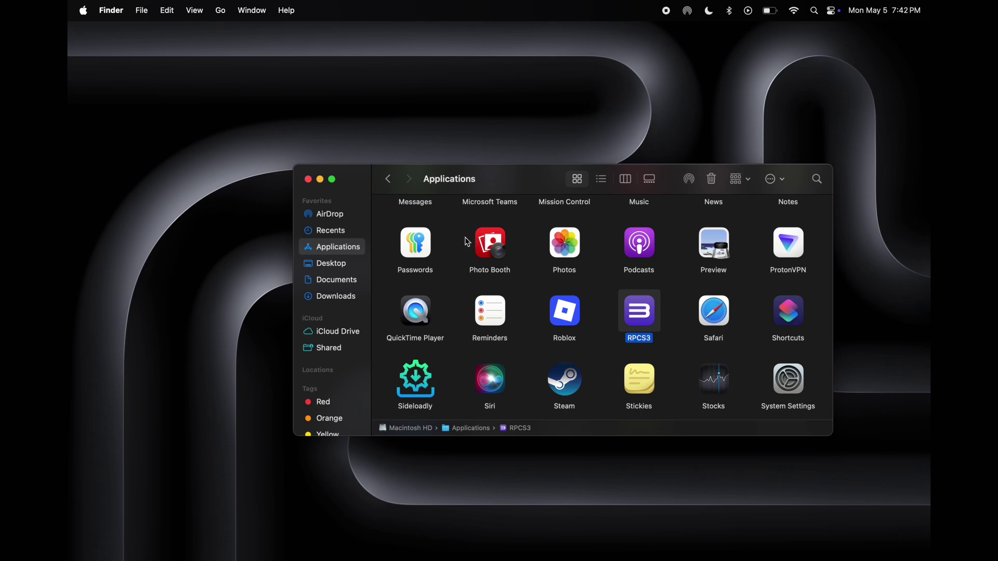
# Switch to System Settings and open the Privacy & Security settings
pyautogui.click(83, 10)
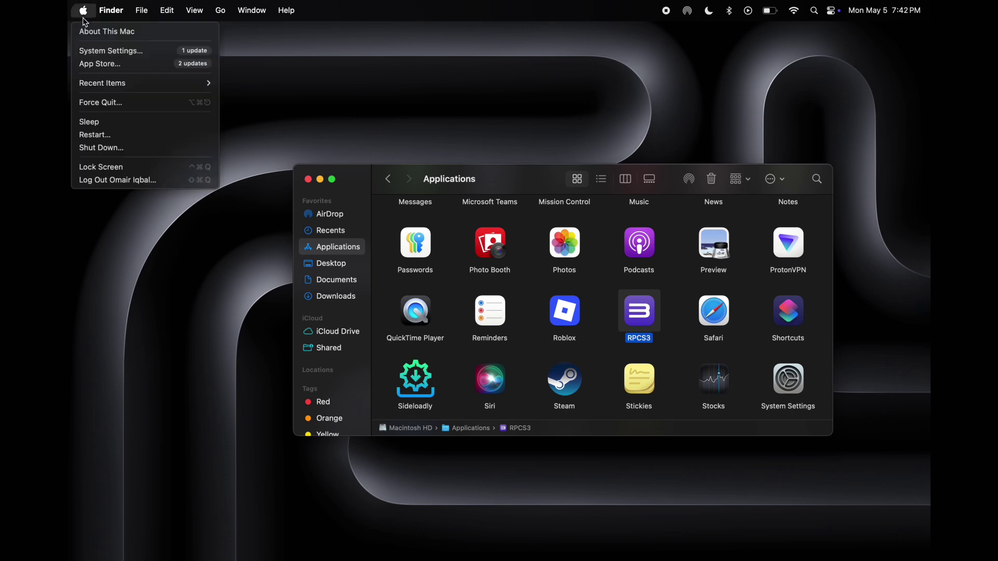
pyautogui.click(106, 49)
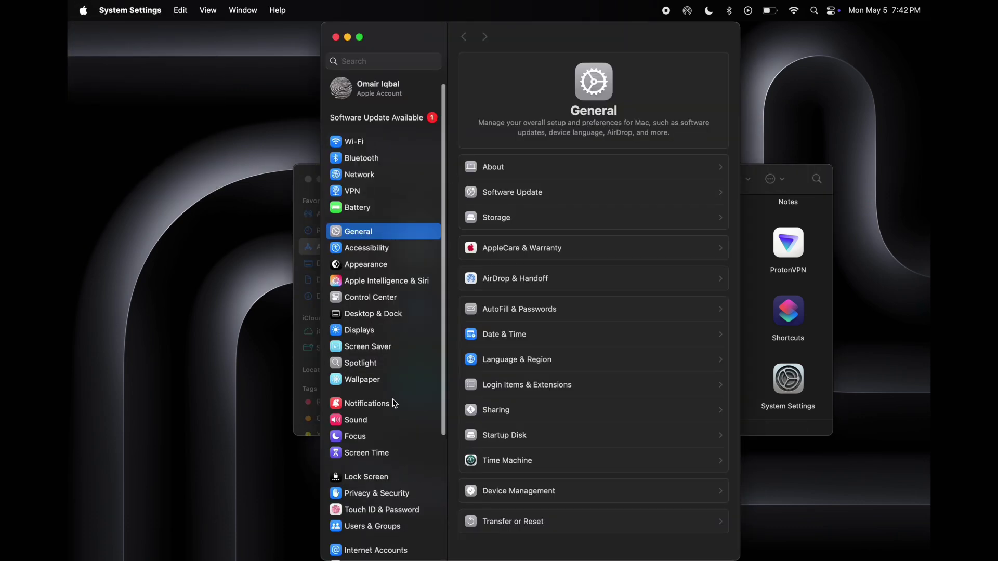
pyautogui.click(374, 493)
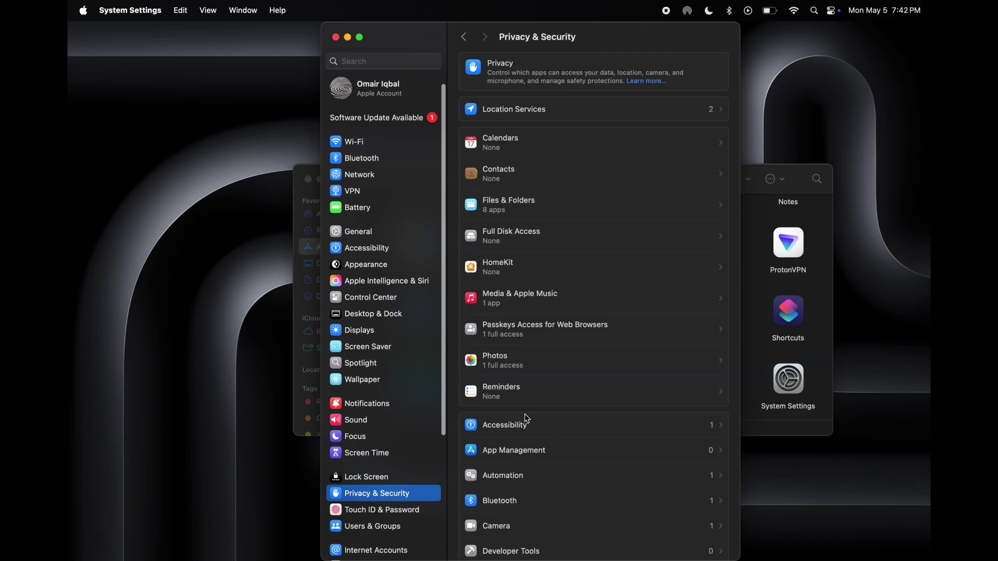
# Allow the blocked RPCS3 app to open anyway, authorizing it with the administrator's password
pyautogui.scroll(-10, 526, 418)
pyautogui.click(698, 410)
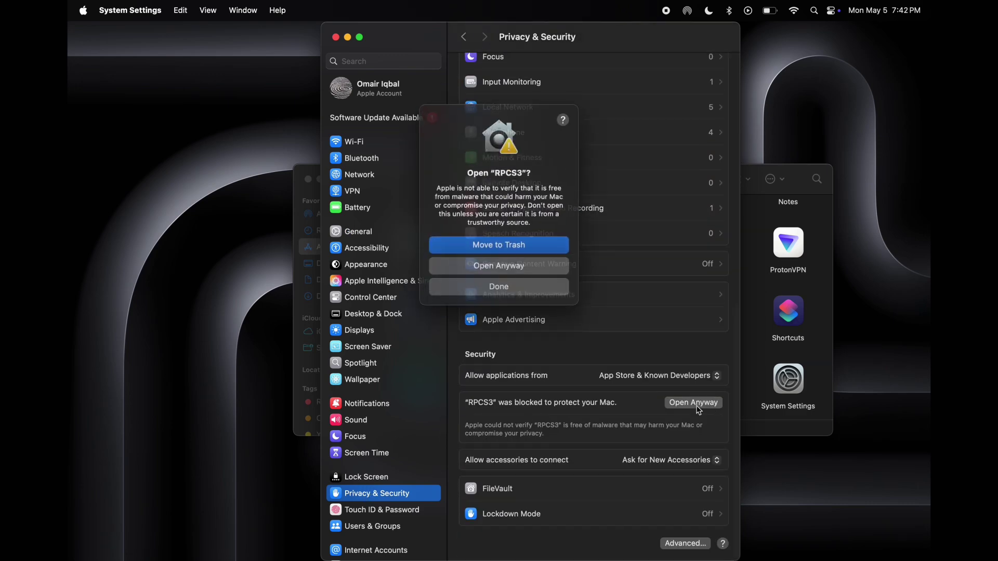
pyautogui.click(531, 266)
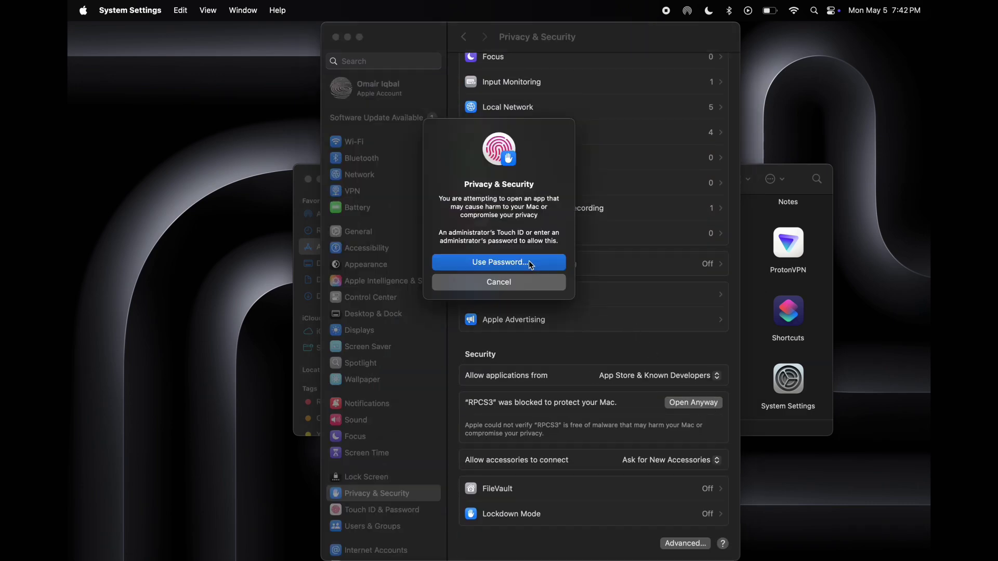
pyautogui.click(518, 262)
pyautogui.write('•••••')
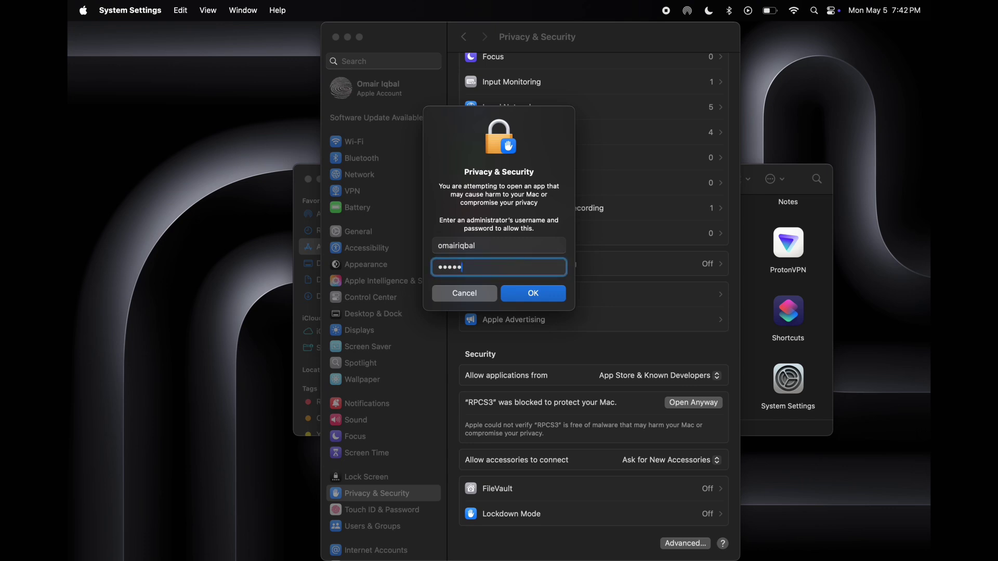
pyautogui.write('••••••')
pyautogui.press('Return')
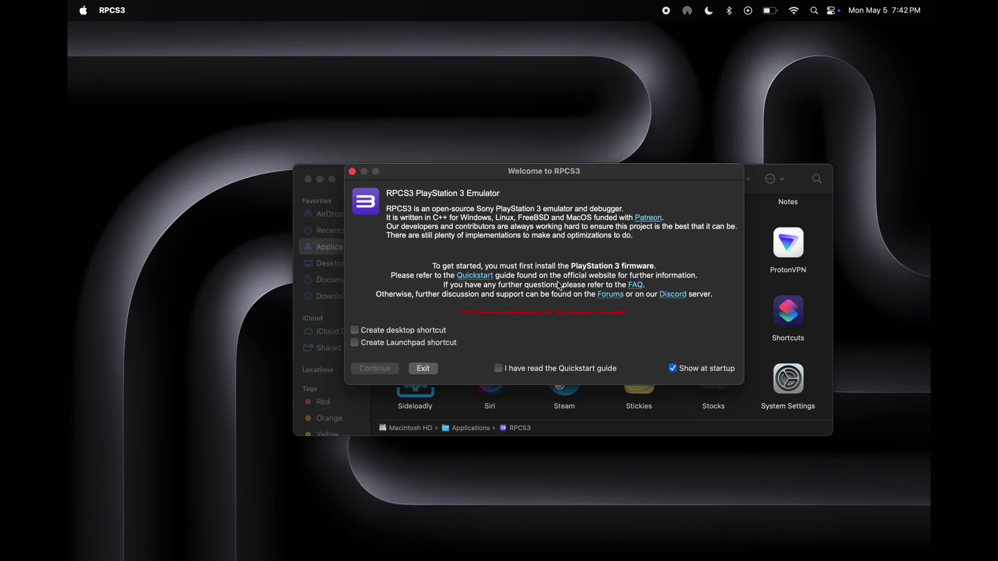
# Choose to create desktop and Launchpad shortcuts, confirm having read the Quickstart guide, and continue past the RPCS3 welcome dialog
pyautogui.click(355, 344)
pyautogui.click(500, 369)
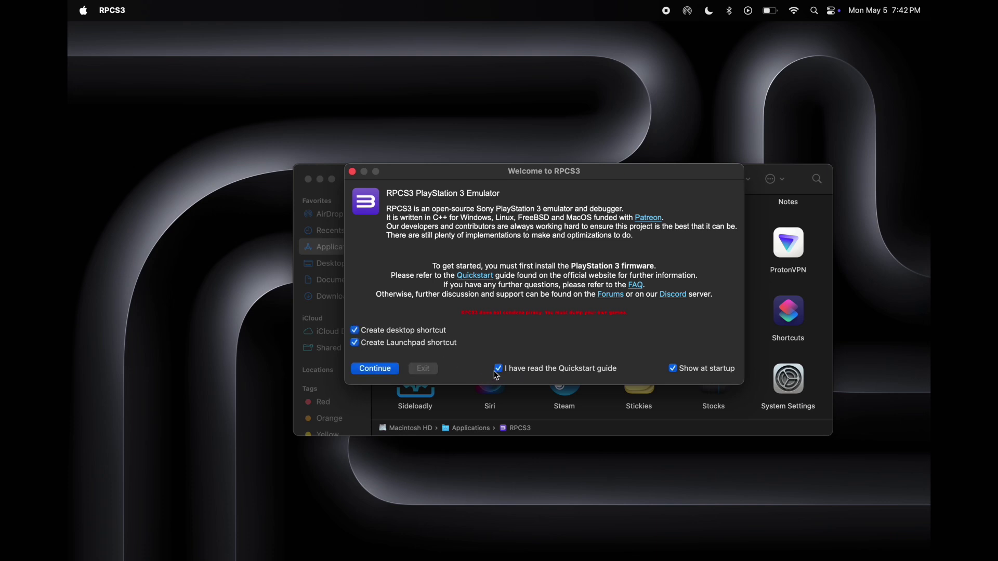
pyautogui.click(374, 369)
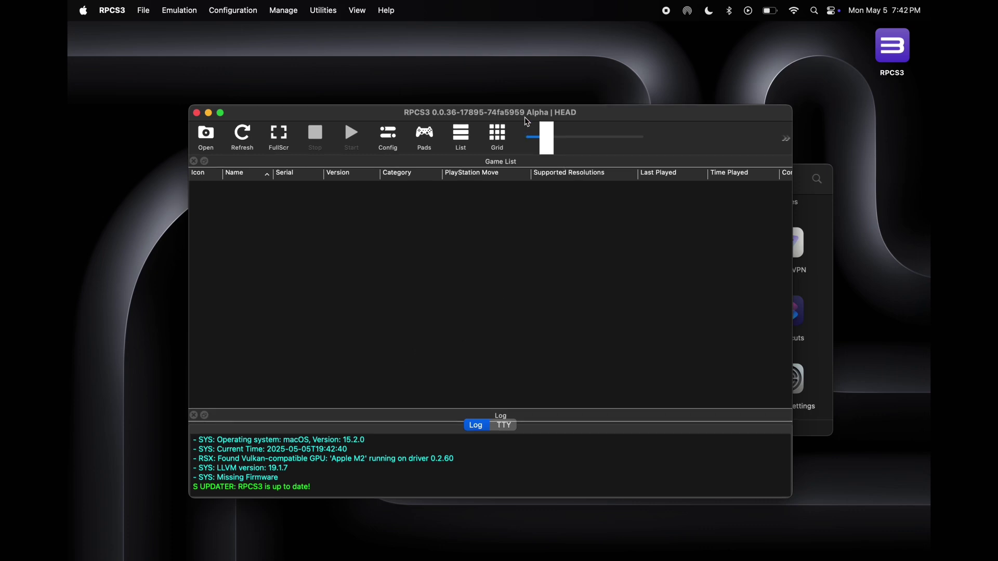
# Make the RPCS3 window full screen and install the PS3 firmware from PS3UPDAT.PUP in Downloads, closing the completion message
pyautogui.moveTo(525, 117); pyautogui.dragTo(364, 4)
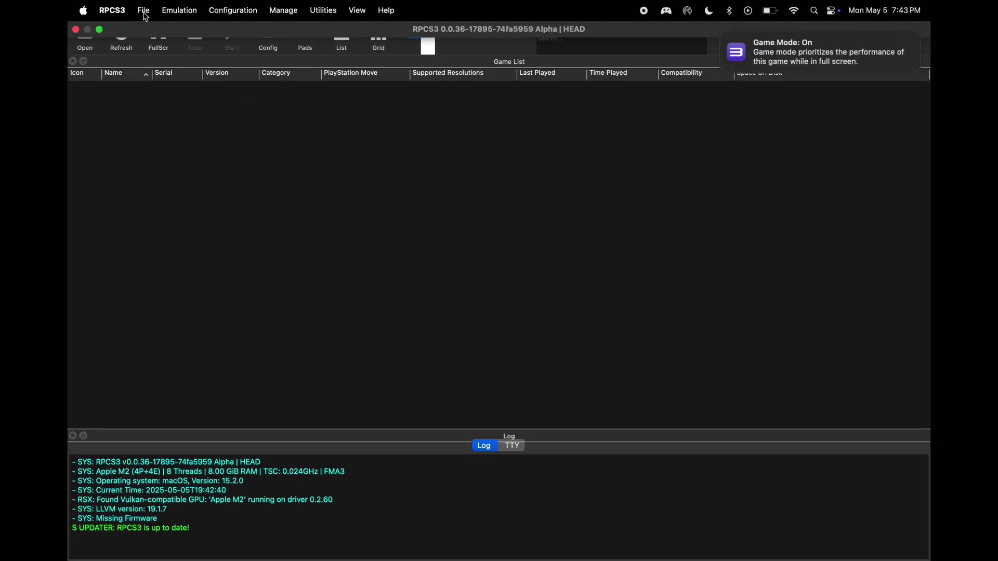
pyautogui.click(143, 11)
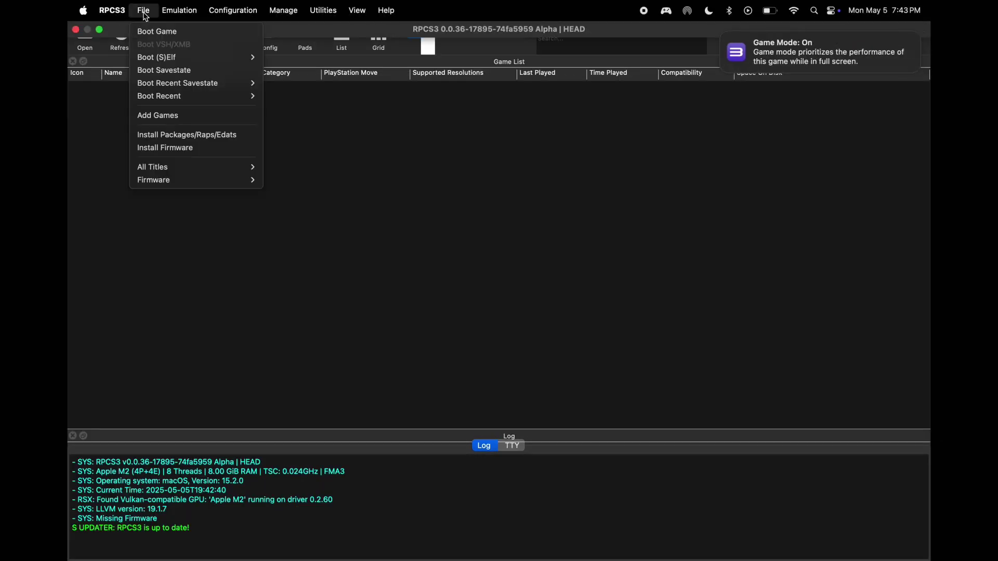
pyautogui.click(189, 149)
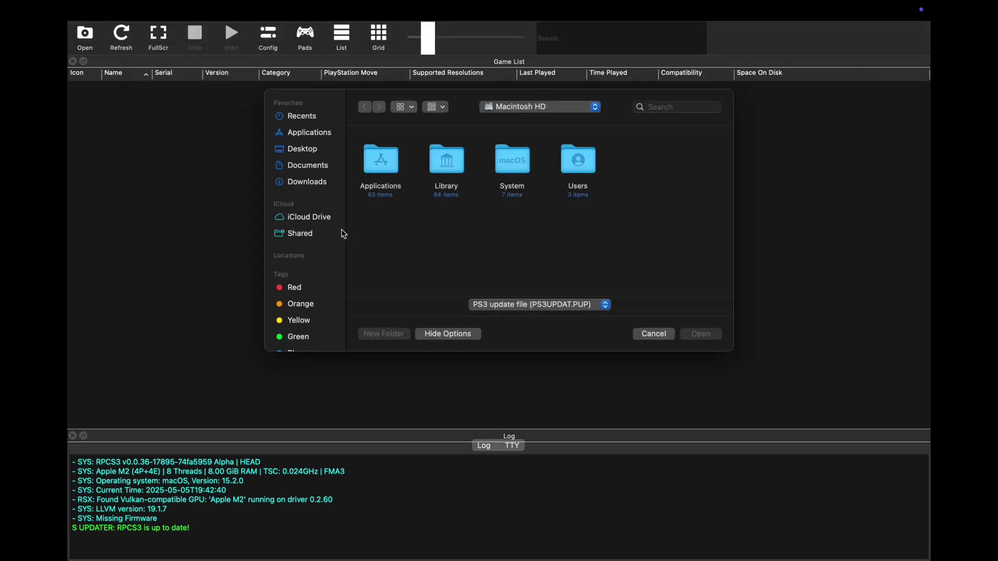
pyautogui.click(314, 183)
pyautogui.click(381, 172)
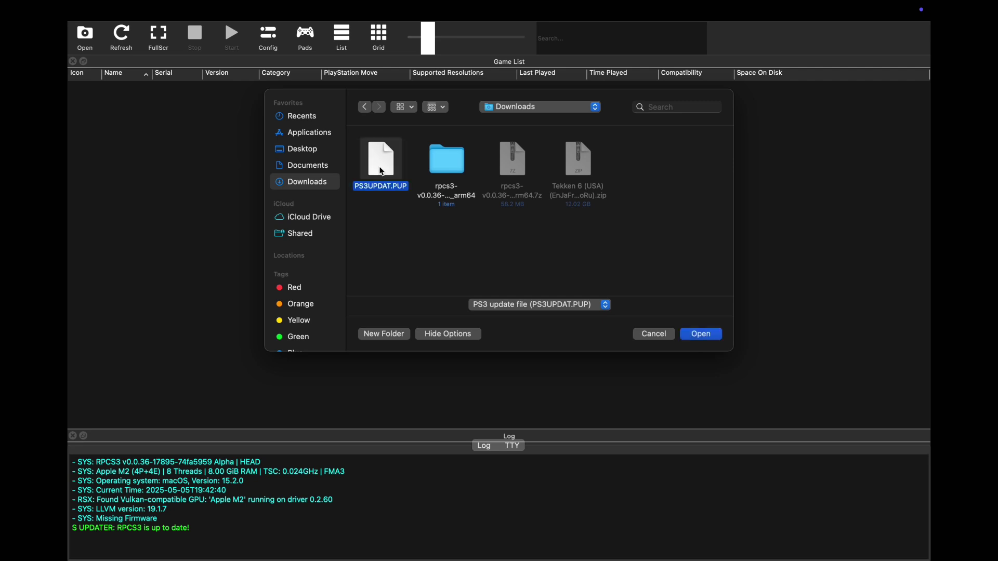
pyautogui.click(709, 337)
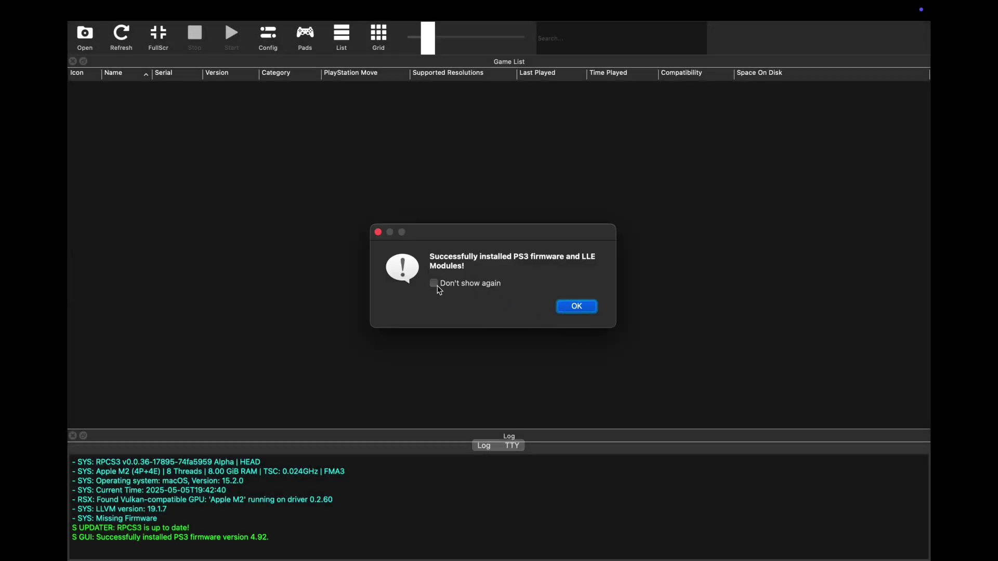
pyautogui.click(577, 308)
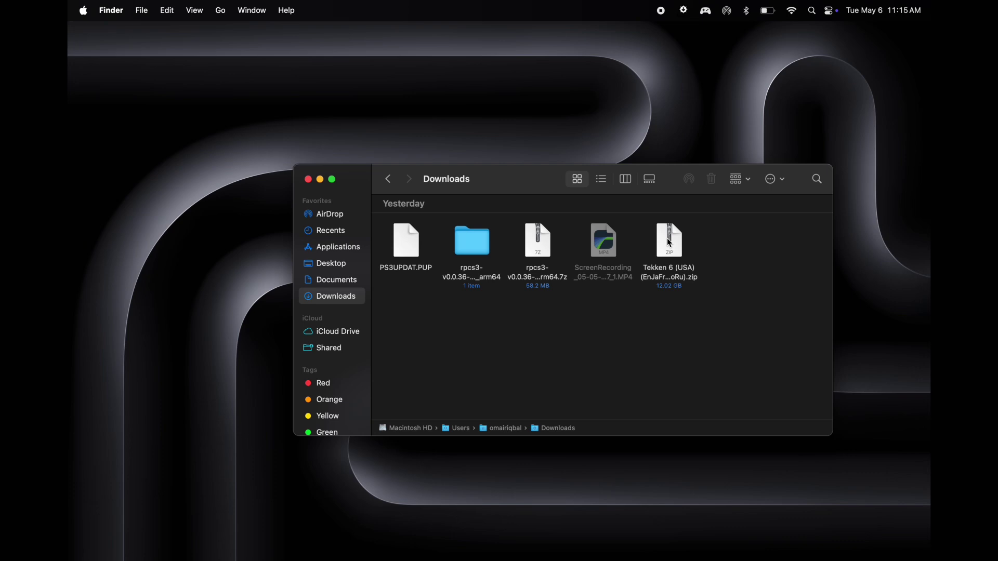
# Switch to Finder, extract the Tekken 6 (USA) zip archive in Downloads and open the extracted folder
pyautogui.rightClick(670, 243)
pyautogui.click(679, 242)
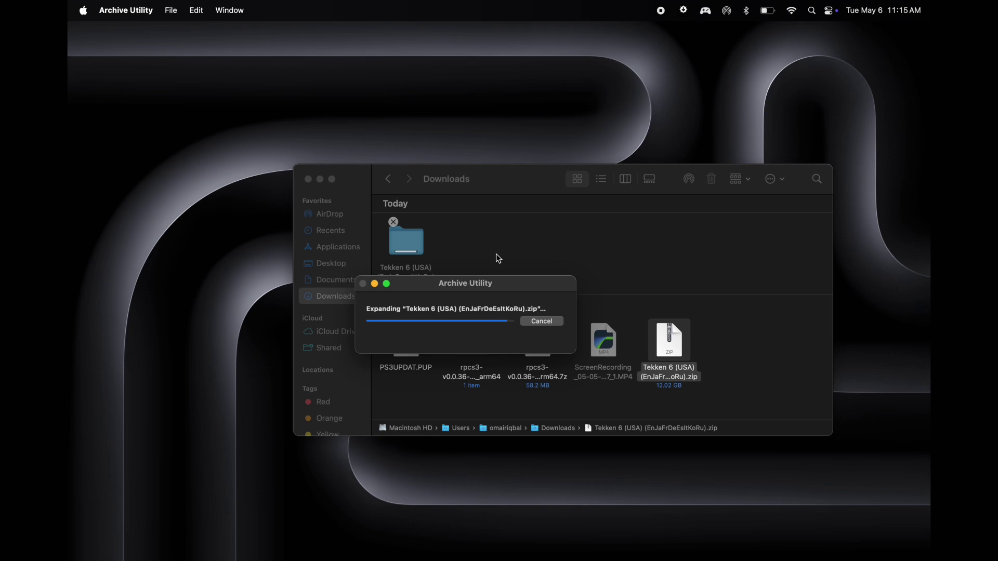
pyautogui.rightClick(499, 259)
pyautogui.click(442, 253)
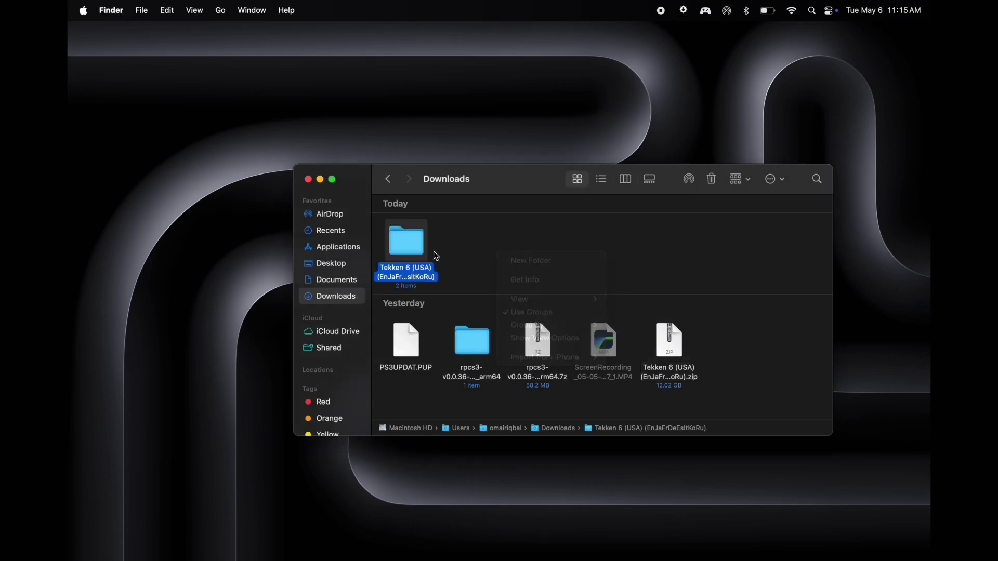
pyautogui.doubleClick(413, 246)
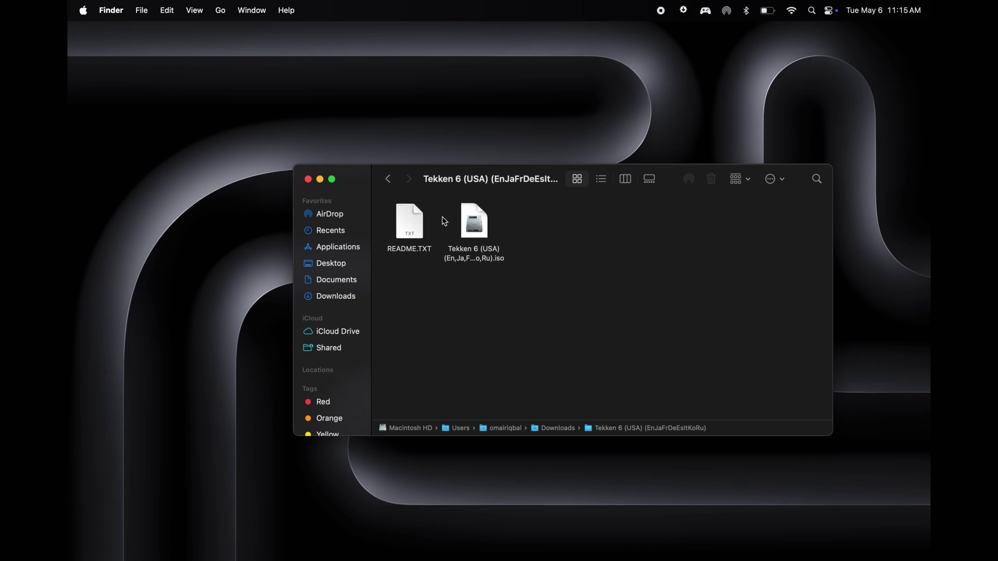
# Mount the Tekken 6 ISO and place an alias of the PS3VOLUME disk in the extracted game folder
pyautogui.doubleClick(475, 231)
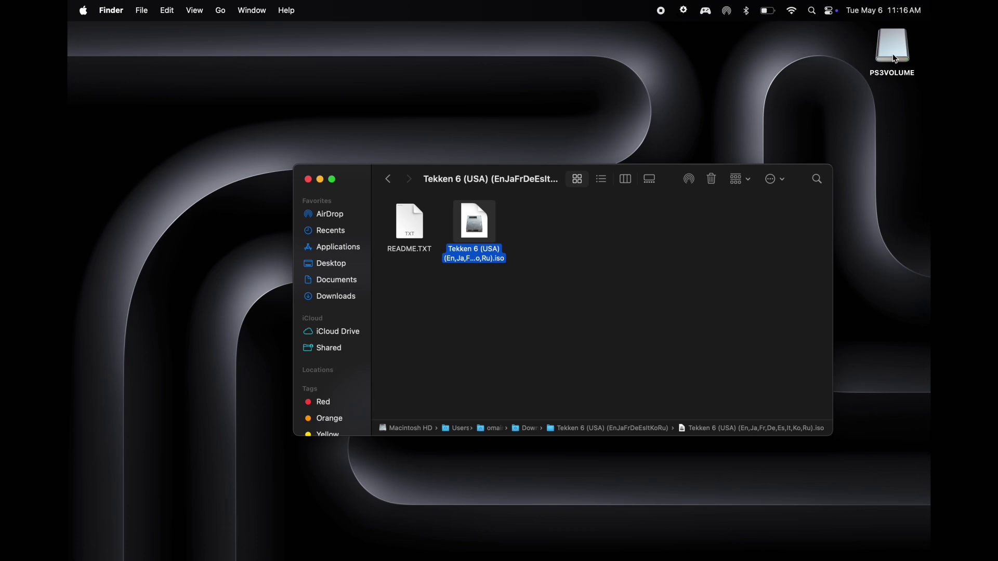
pyautogui.moveTo(901, 58); pyautogui.dragTo(550, 234)
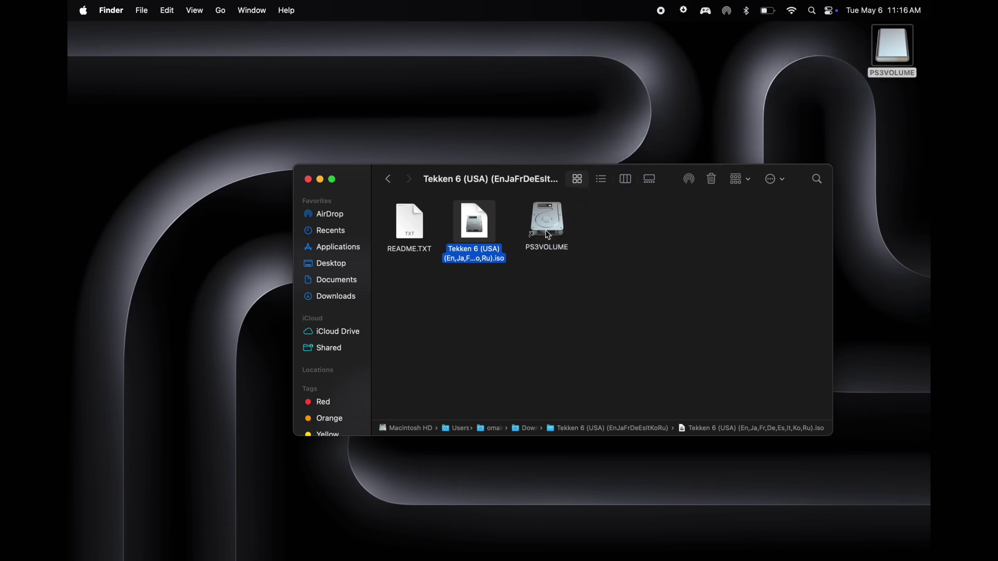
pyautogui.click(637, 271)
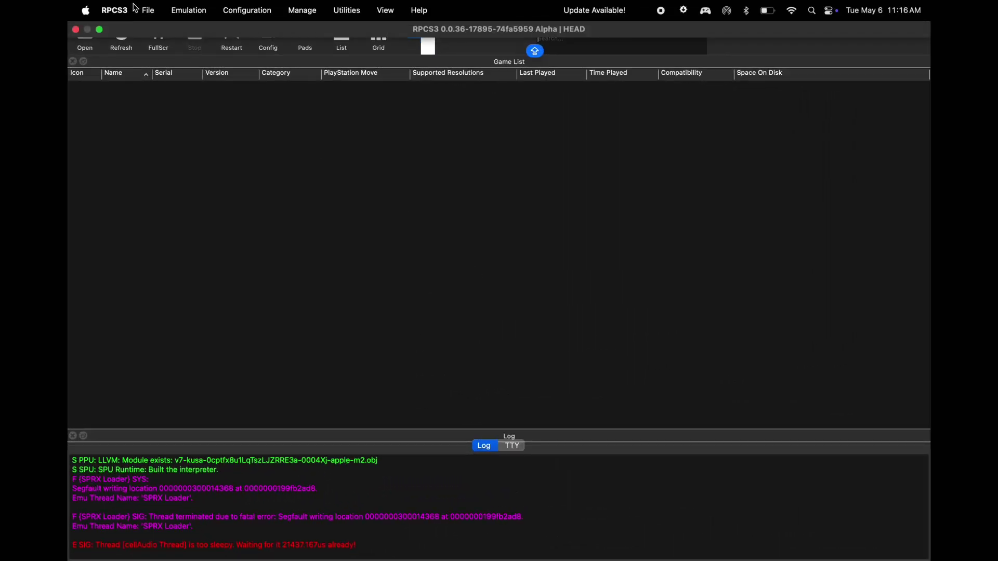
# Switch to RPCS3 and add the game from PS3VOLUME in the Tekken 6 downloads folder, without creating shortcuts or precompiling caches
pyautogui.click(147, 10)
pyautogui.click(153, 119)
pyautogui.click(305, 182)
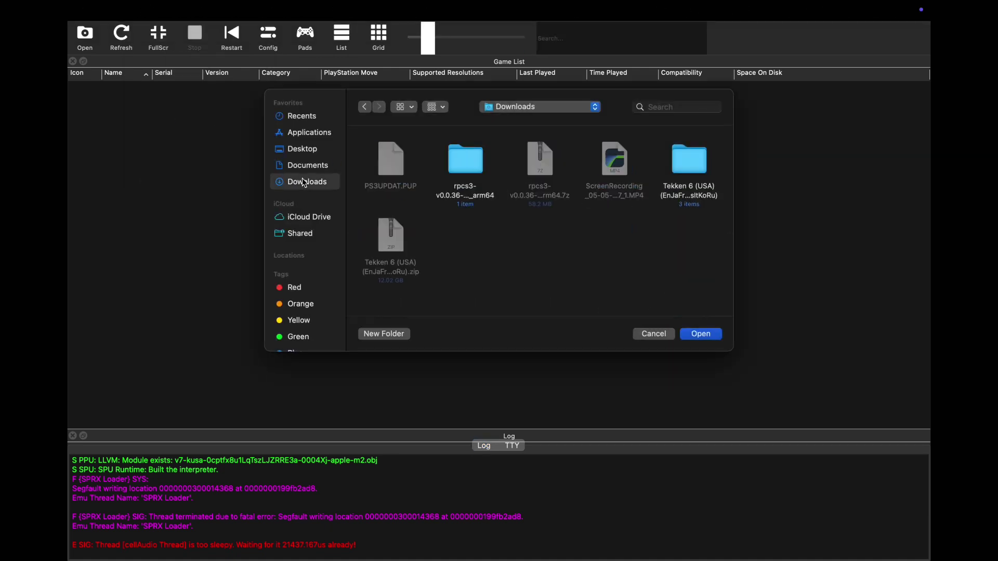
pyautogui.doubleClick(707, 177)
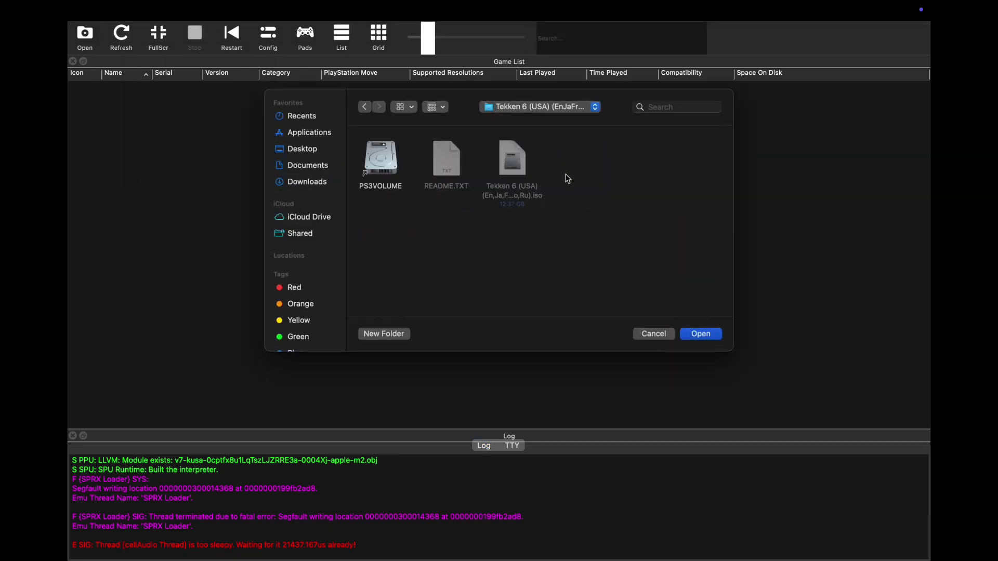
pyautogui.doubleClick(385, 164)
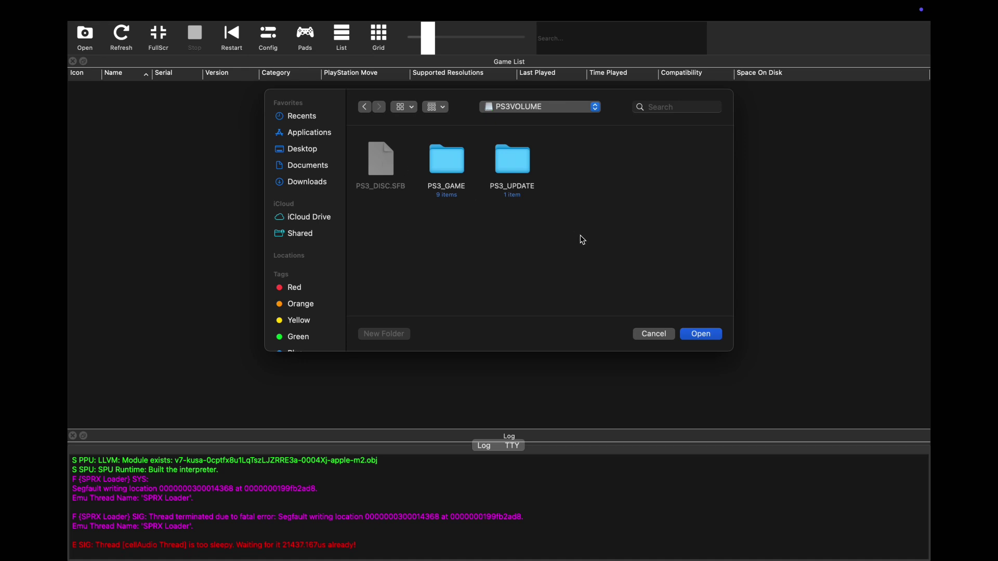
pyautogui.click(719, 334)
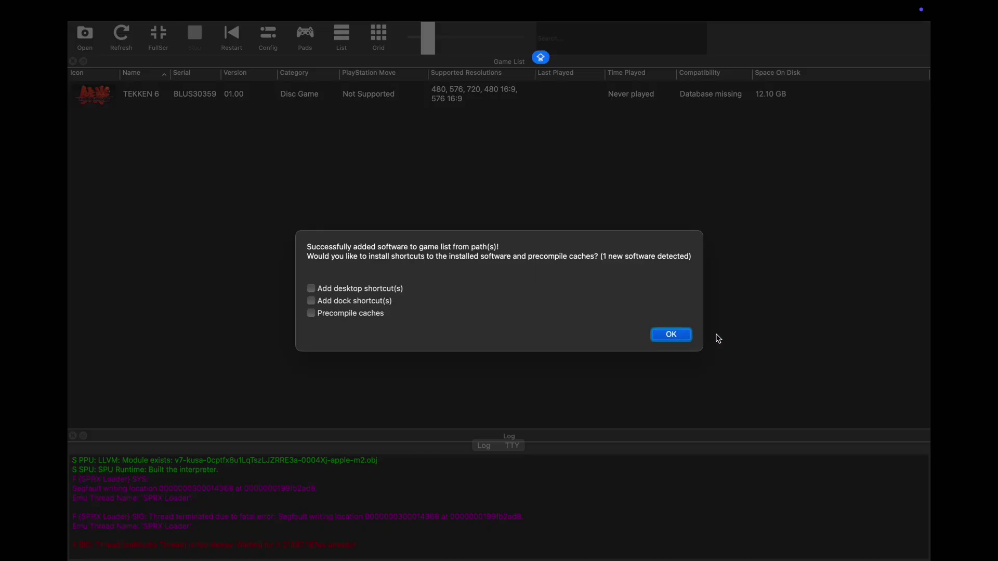
pyautogui.click(675, 337)
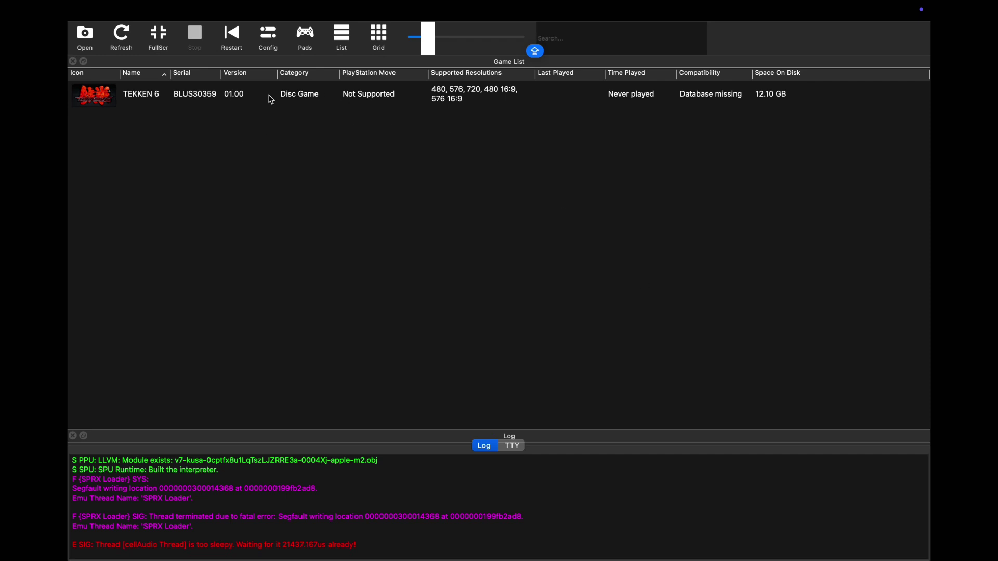
# Try the grid and list layouts for the game list and leave it in grid view
pyautogui.click(373, 42)
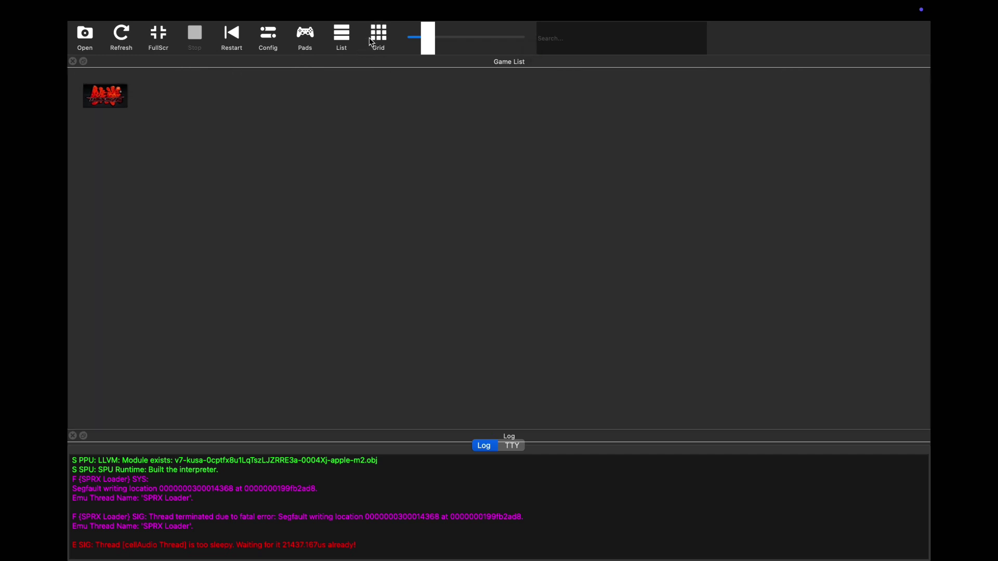
pyautogui.click(338, 40)
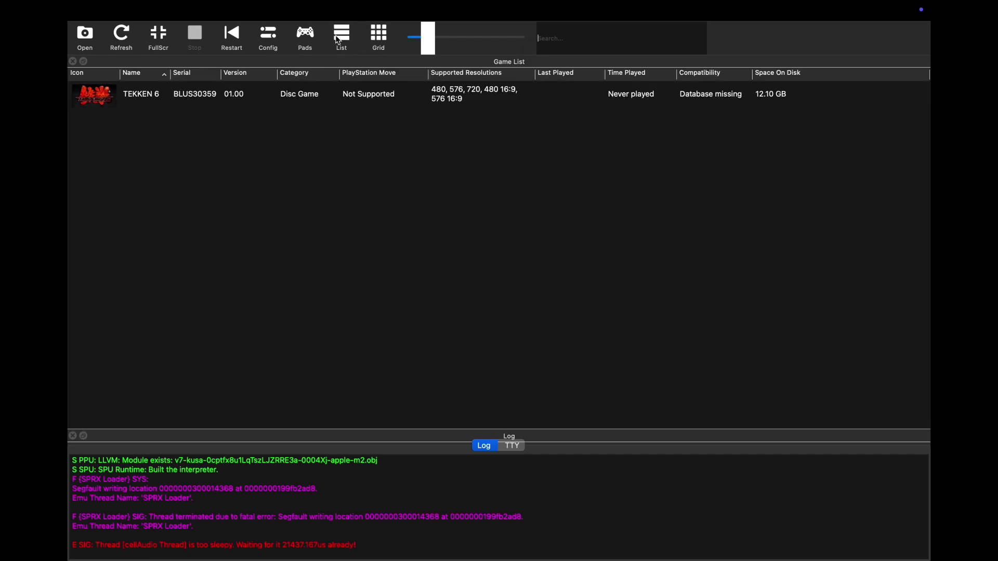
pyautogui.click(375, 39)
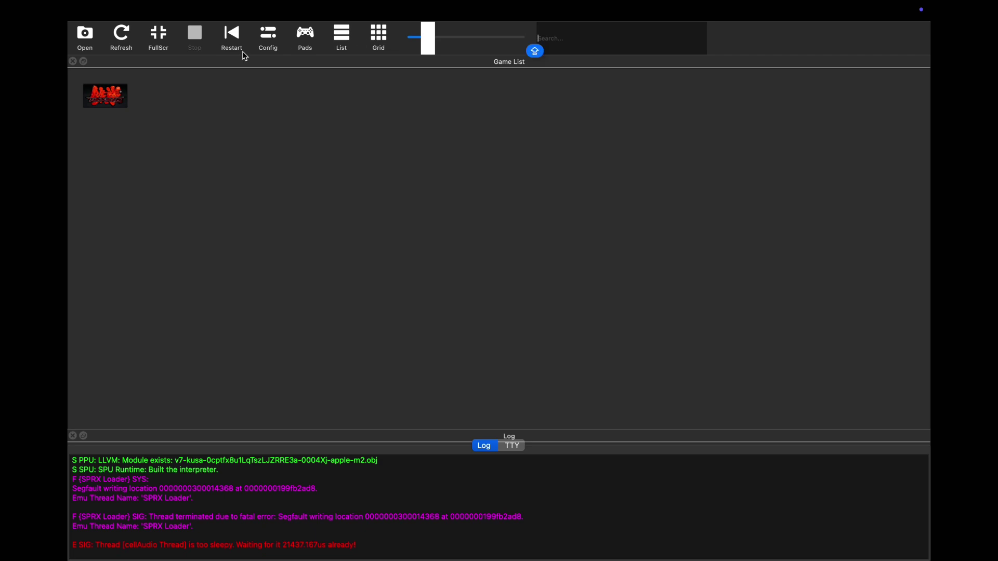
# Launch TEKKEN 6 from the game list and accept its auto-save notice
pyautogui.doubleClick(117, 100)
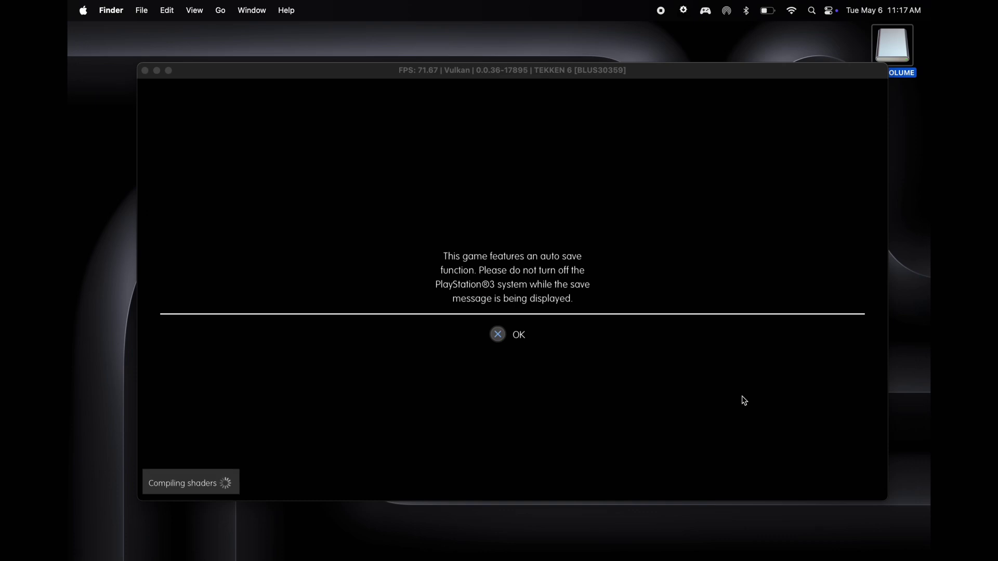
pyautogui.press('x')
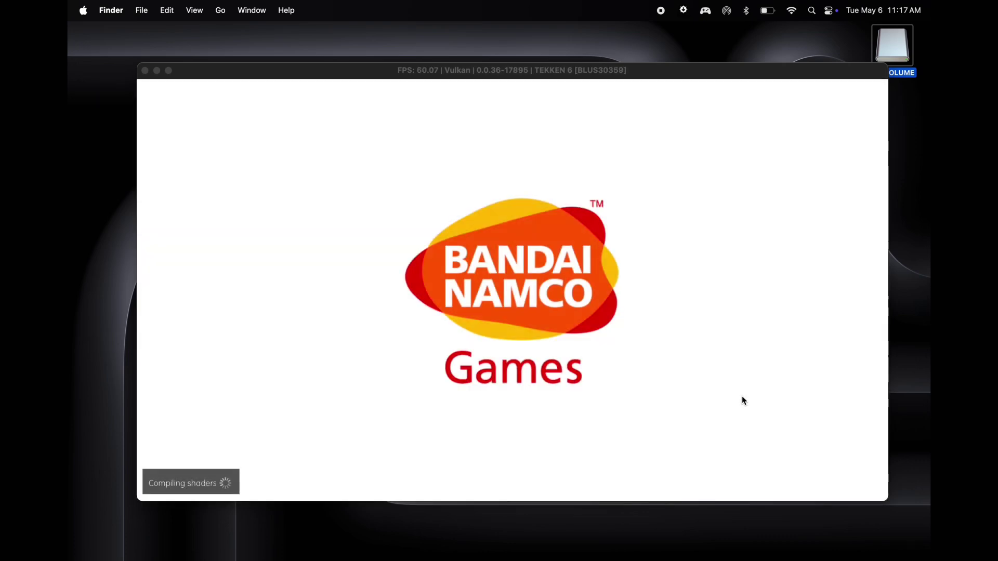